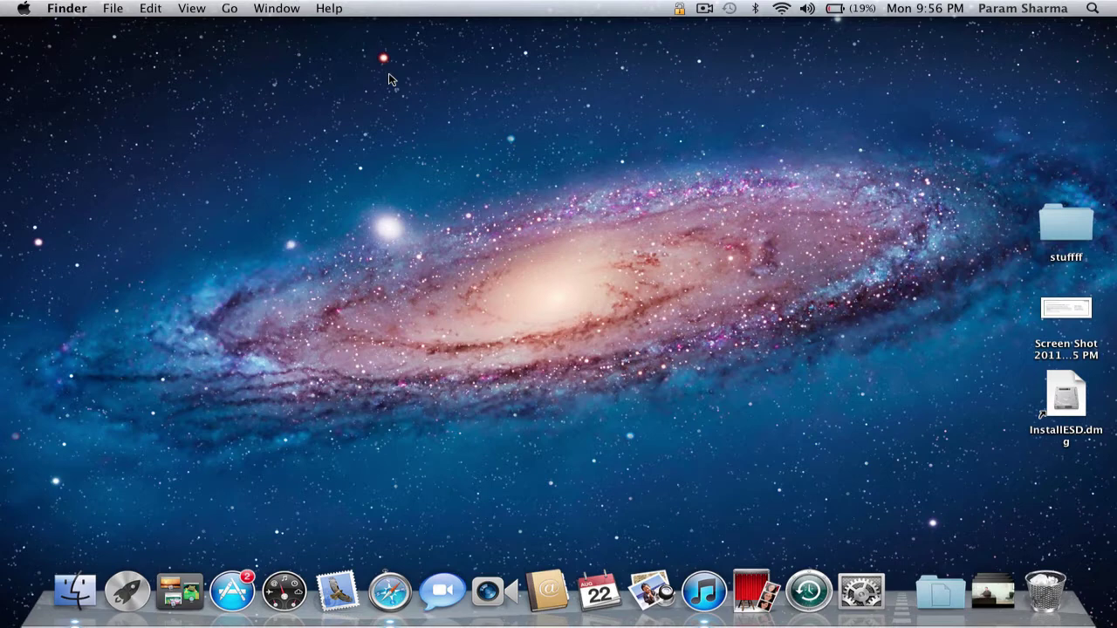
- Lock the Mac with Cmd-L, then slide across the A–L keys to unlock it
key(super)
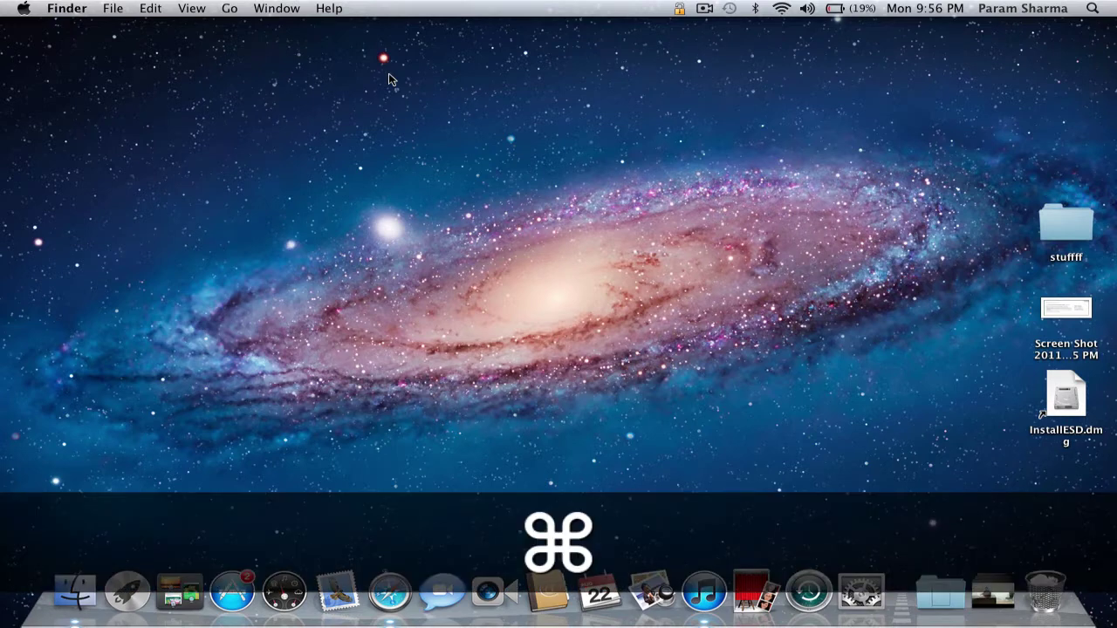
key(super+l)
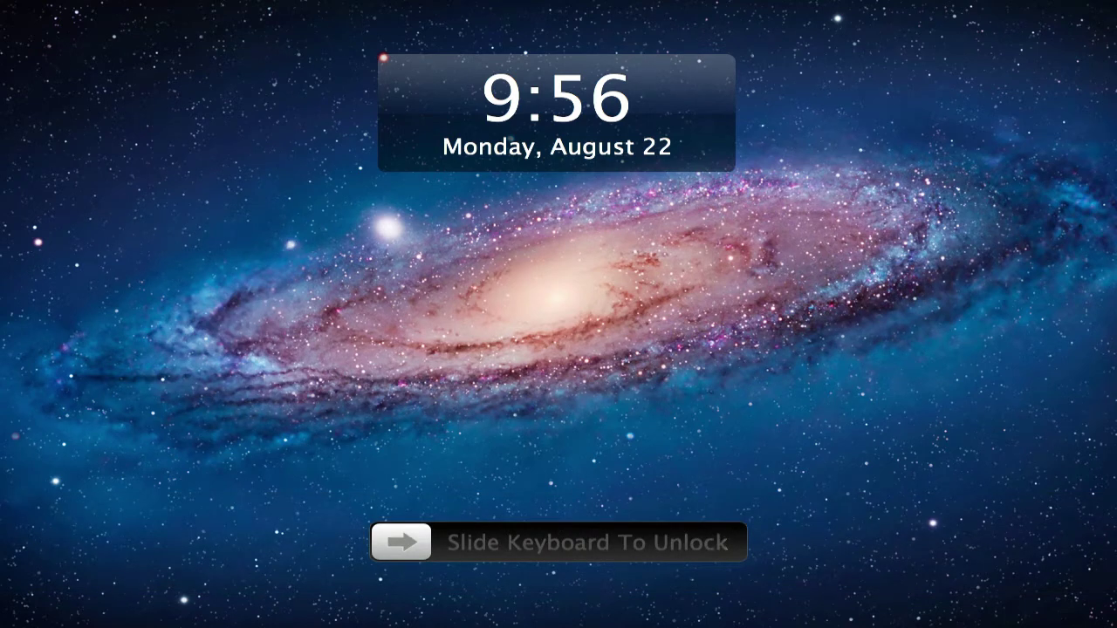
key(super)
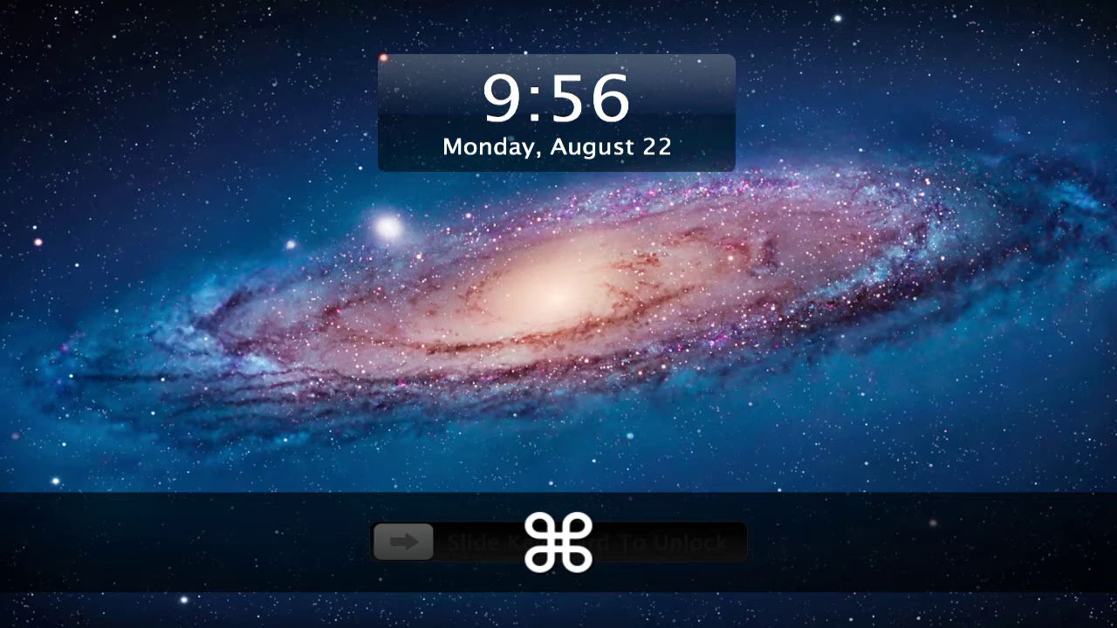
key(a)
key(s)
key(d)
key(f)
key(g)
key(h)
key(j)
key(k)
key(l)
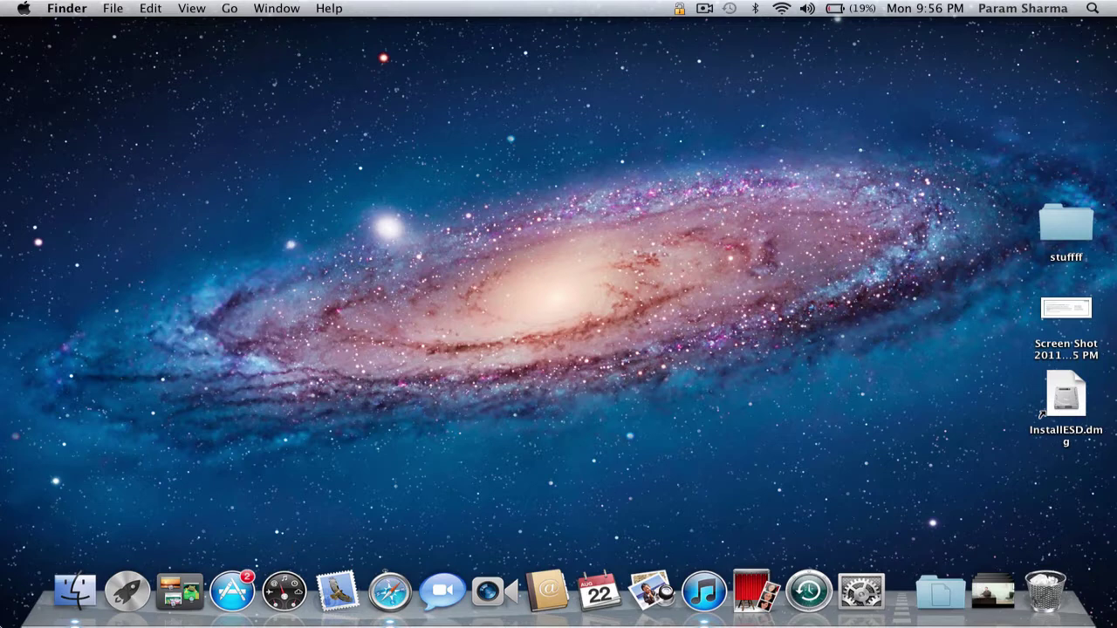
- Launch LockScreen2 from Launchpad and move its Preferences window up and left
click(126, 592)
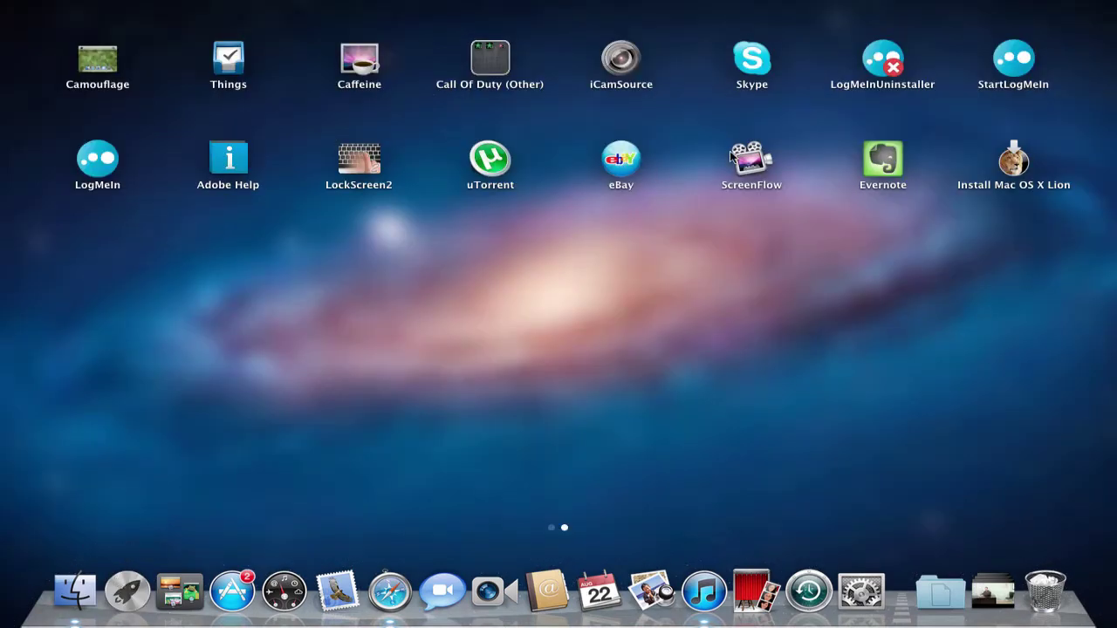
click(357, 158)
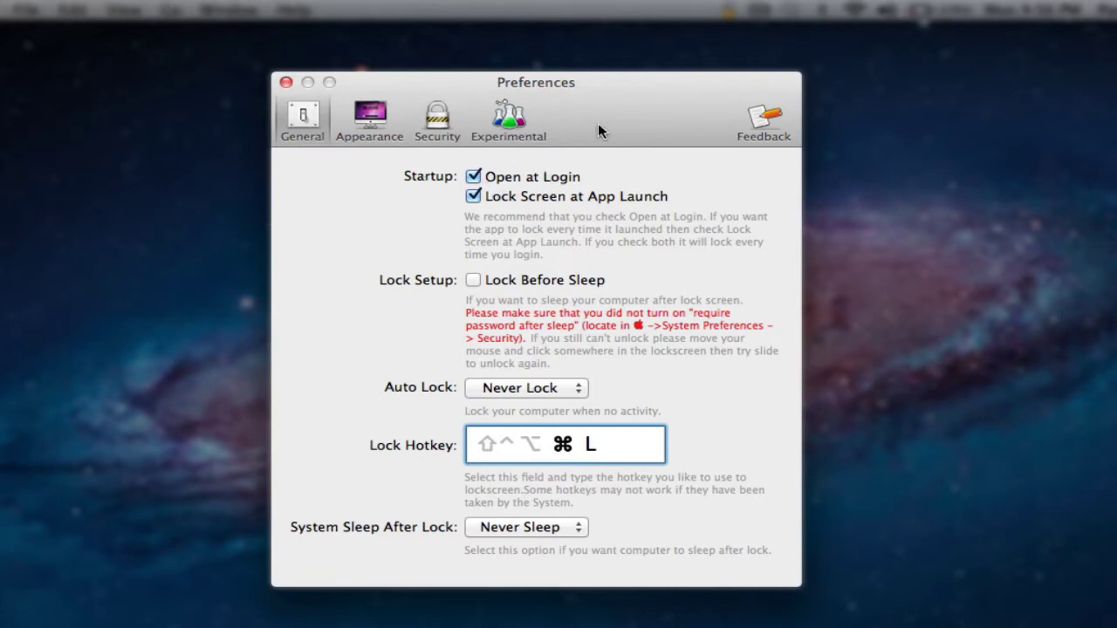
drag(598, 123, 581, 96)
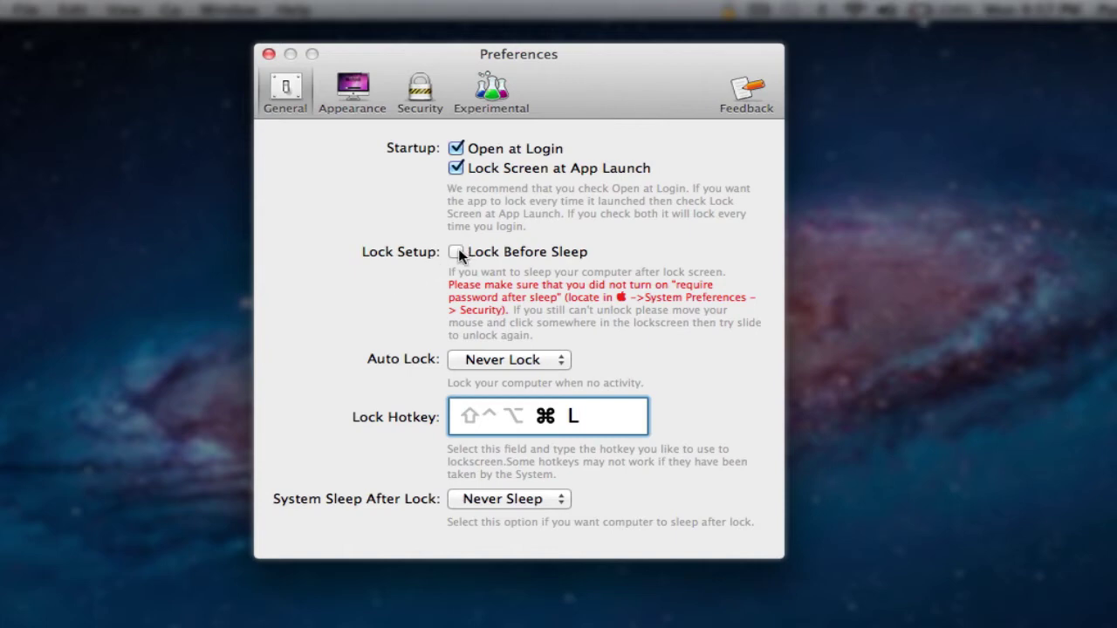
- Set Auto Lock to 10 Min and test locking with Cmd-L
click(479, 365)
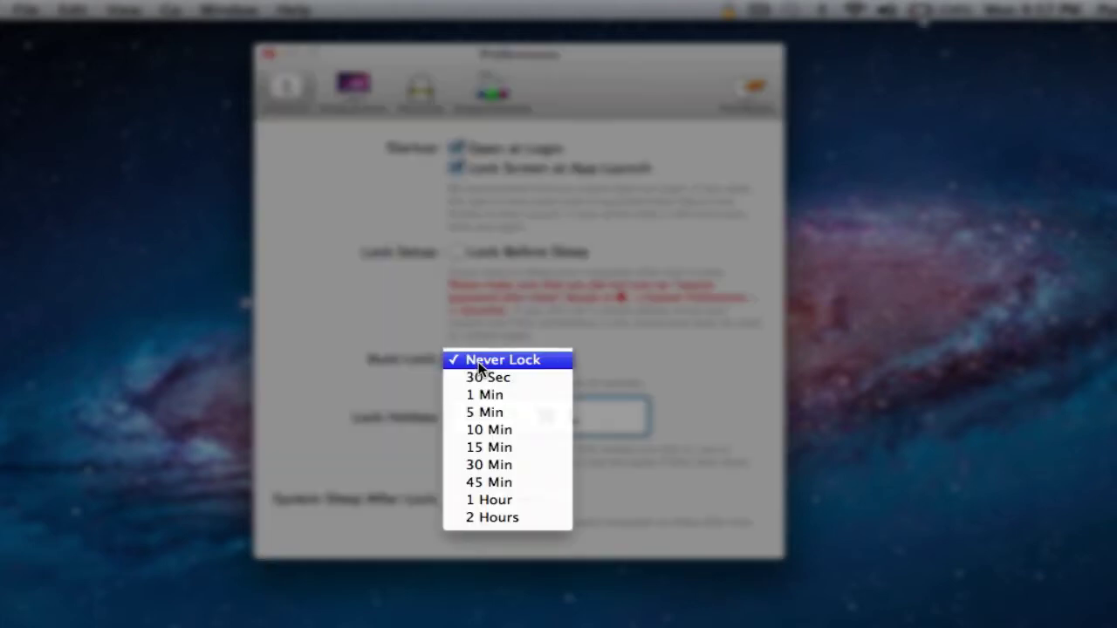
click(517, 422)
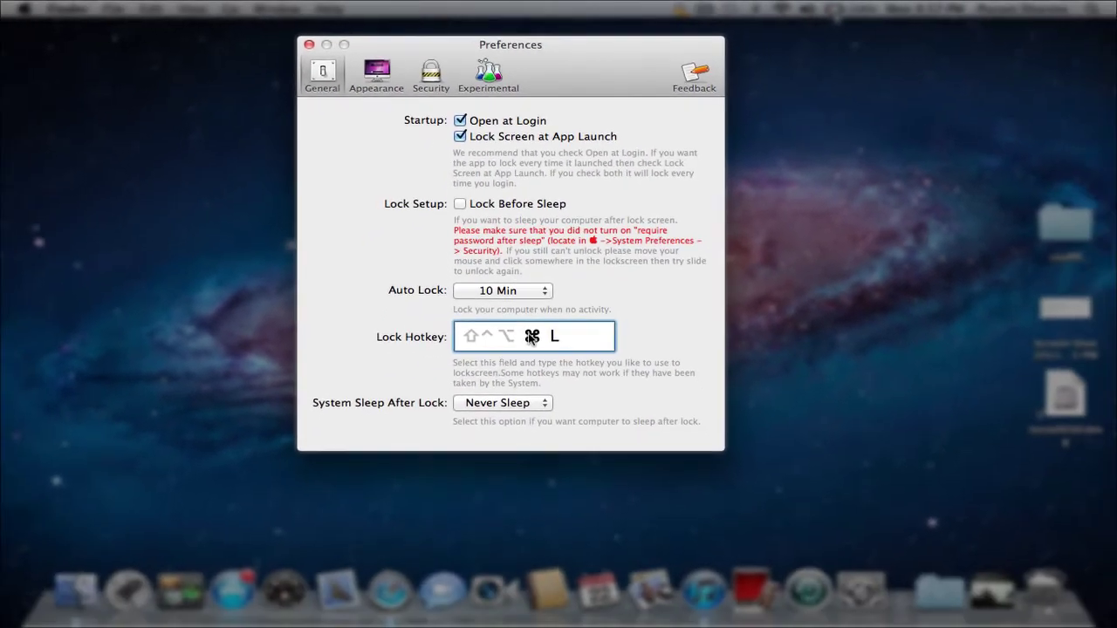
key(super+l)
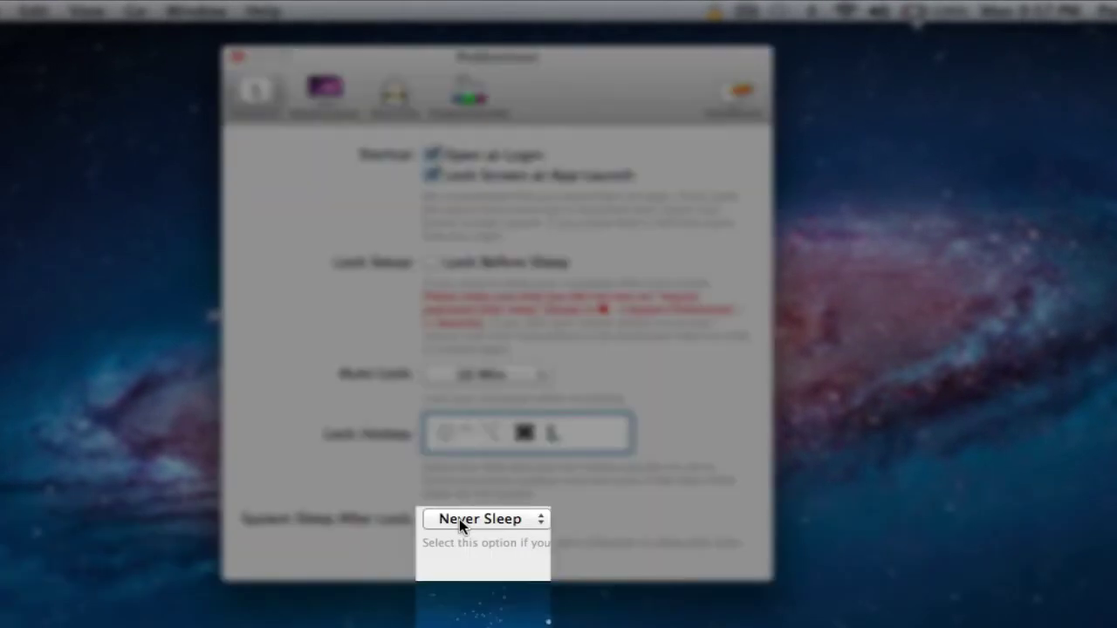
- Make the system sleep 1 Min after locking, then view the Appearance settings
click(459, 519)
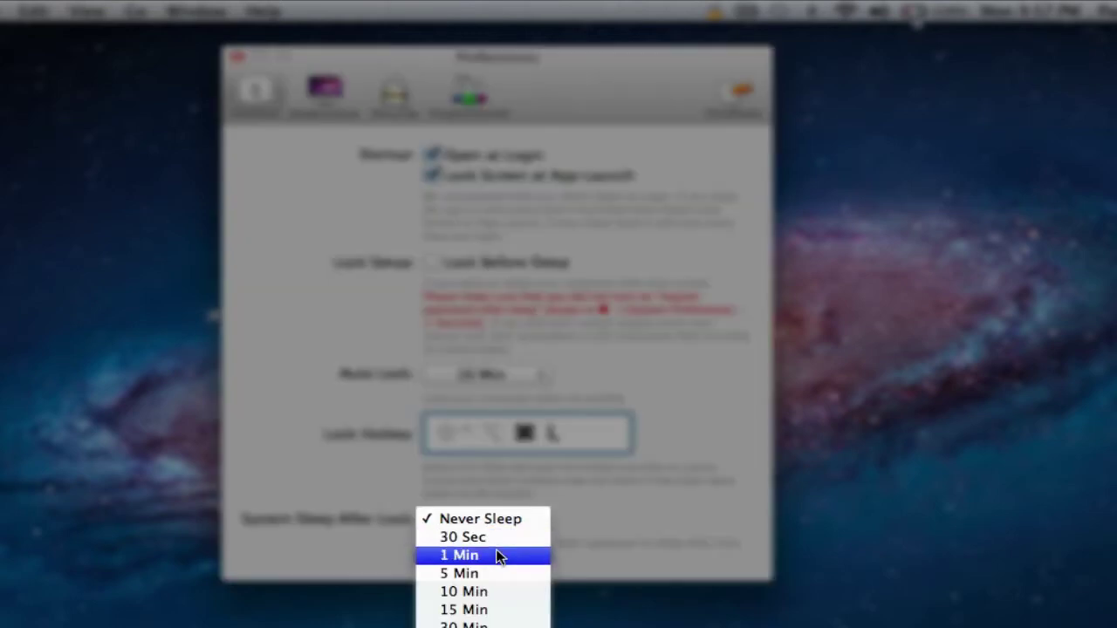
click(499, 556)
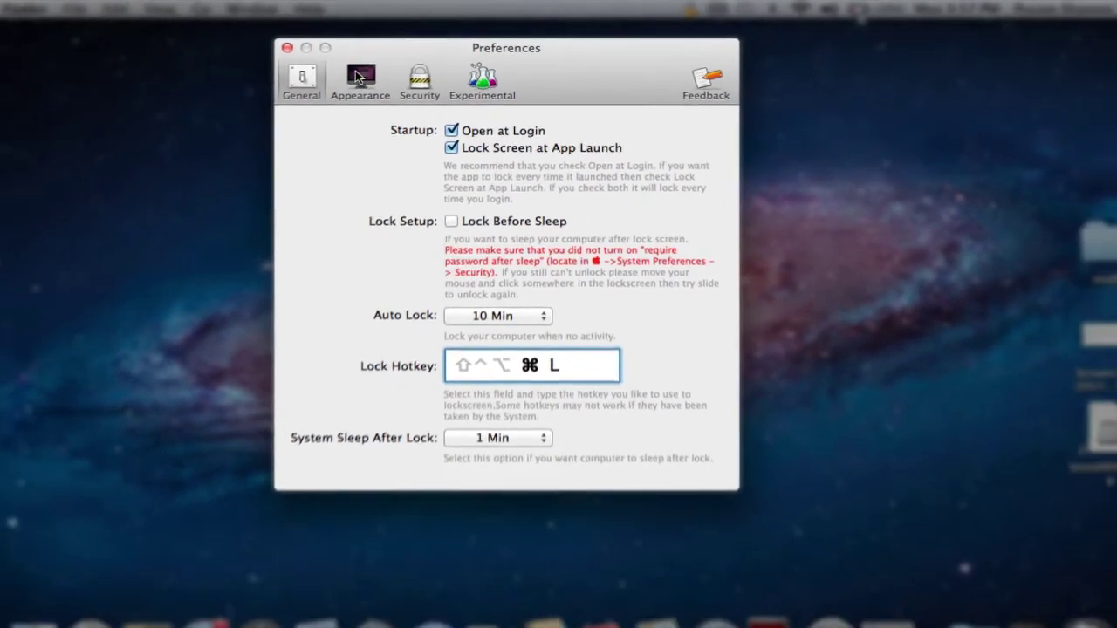
click(324, 91)
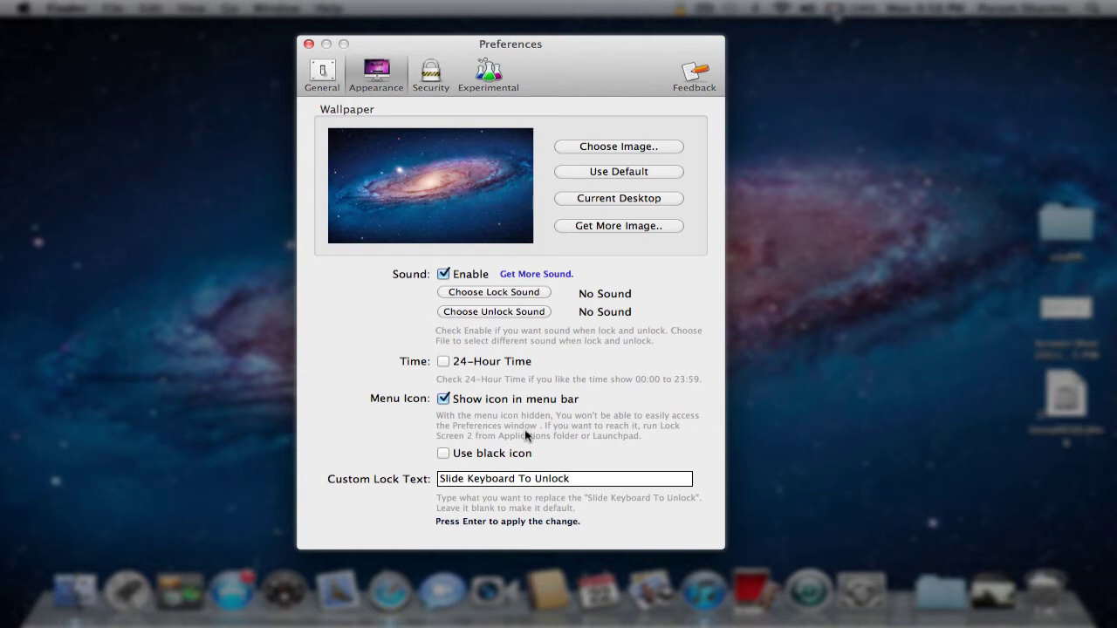
- Toggle the menu-bar icon off and back on, select the 'Slide Keyboard To Unlock' lock text, then view Security
click(443, 399)
click(445, 399)
triple_click(569, 478)
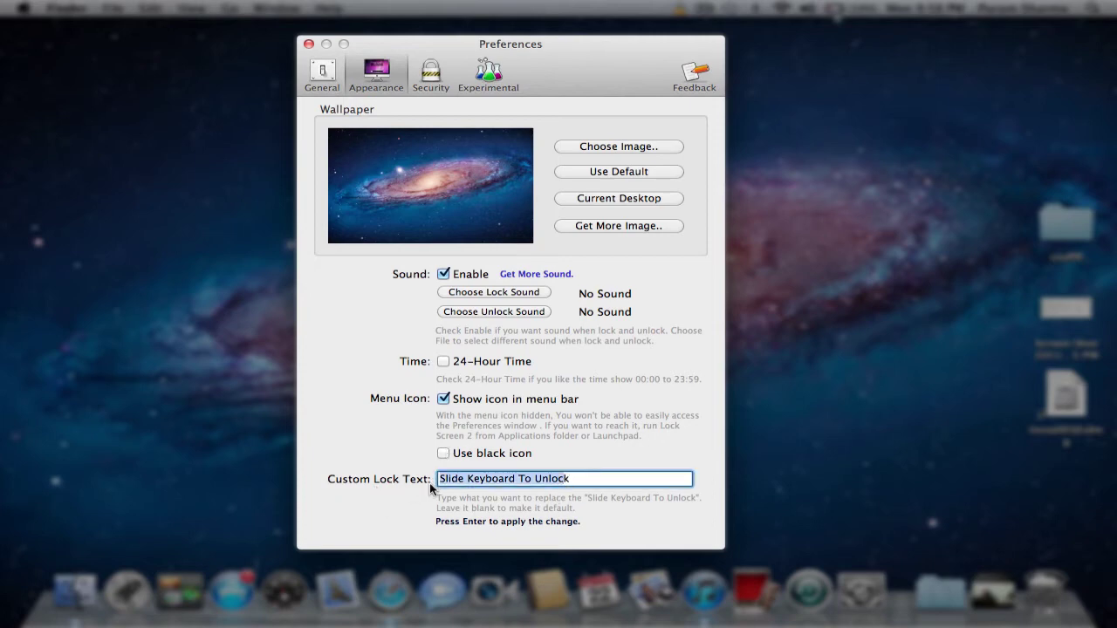
click(580, 477)
drag(580, 477, 439, 478)
click(428, 81)
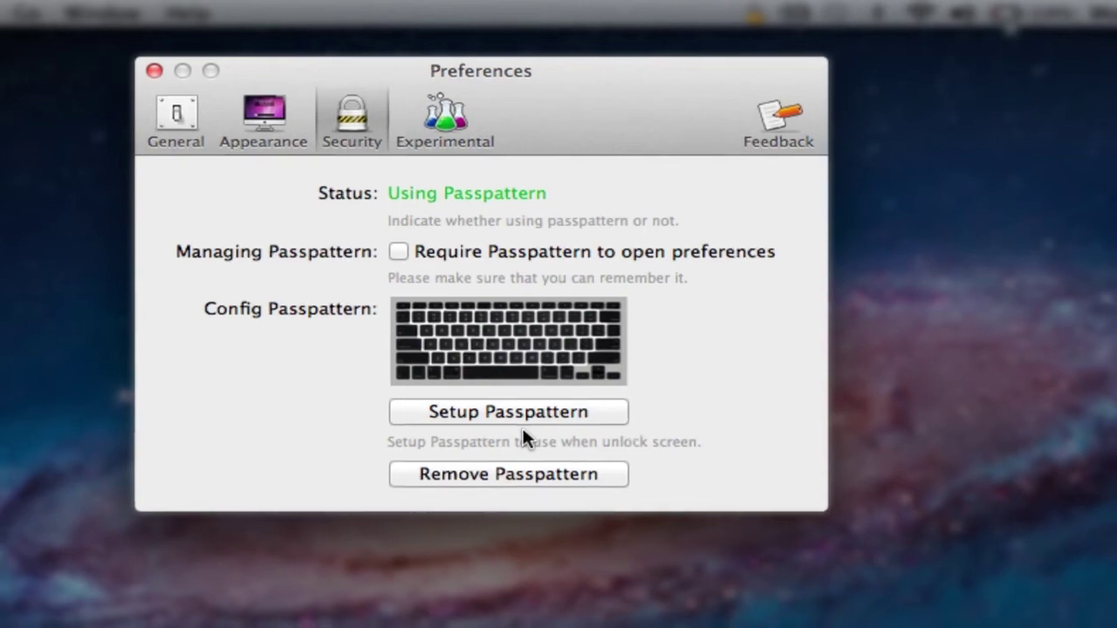
- Test the lock with Cmd-L, unlock with the passpattern, and start Setup Passpattern
key(super+l)
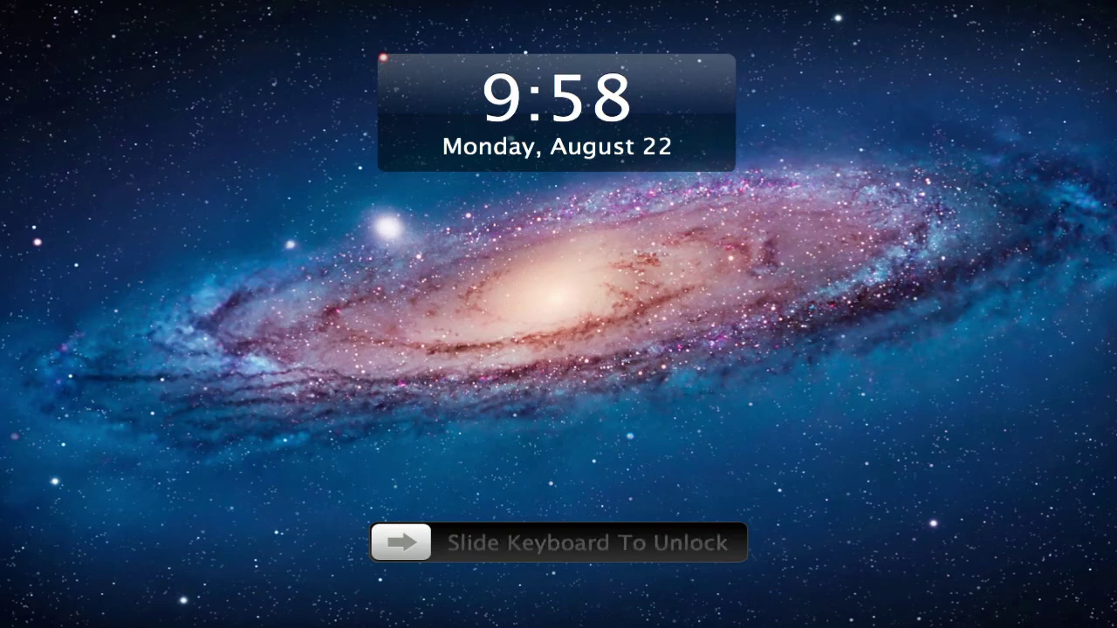
key(super)
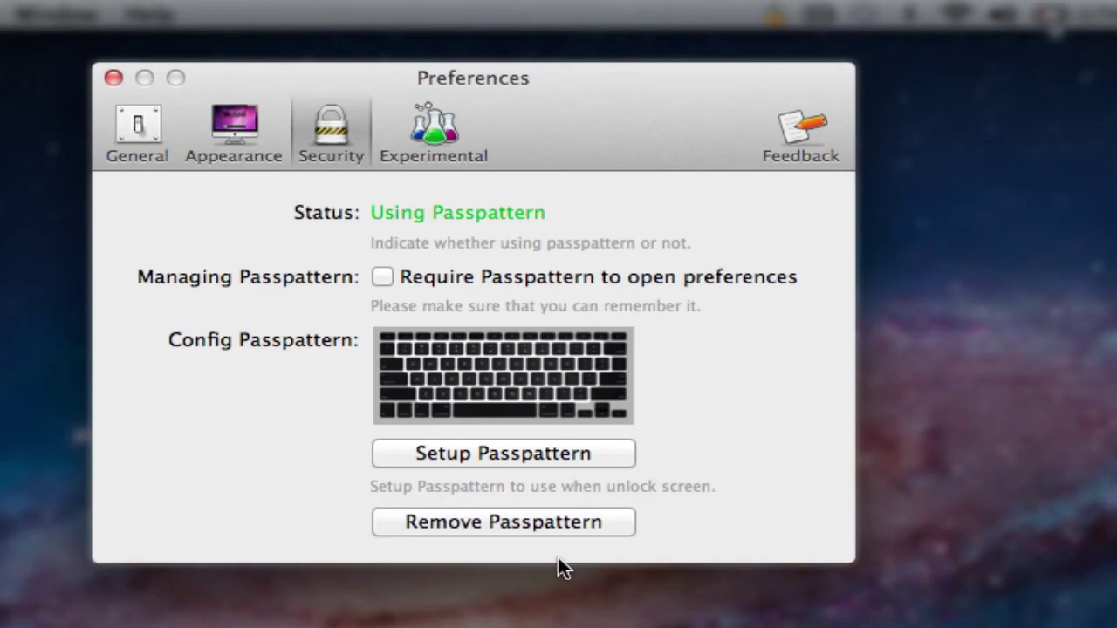
click(544, 453)
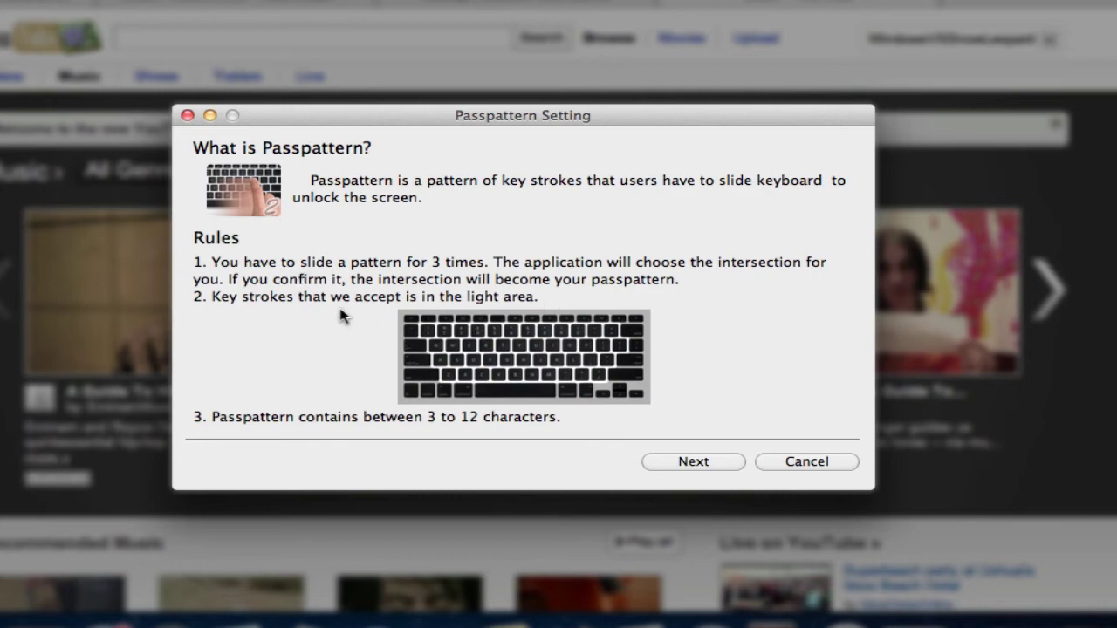
- Slide the zxcvbnmcvbnm pattern in the passpattern setup, then reset and cancel it
click(669, 461)
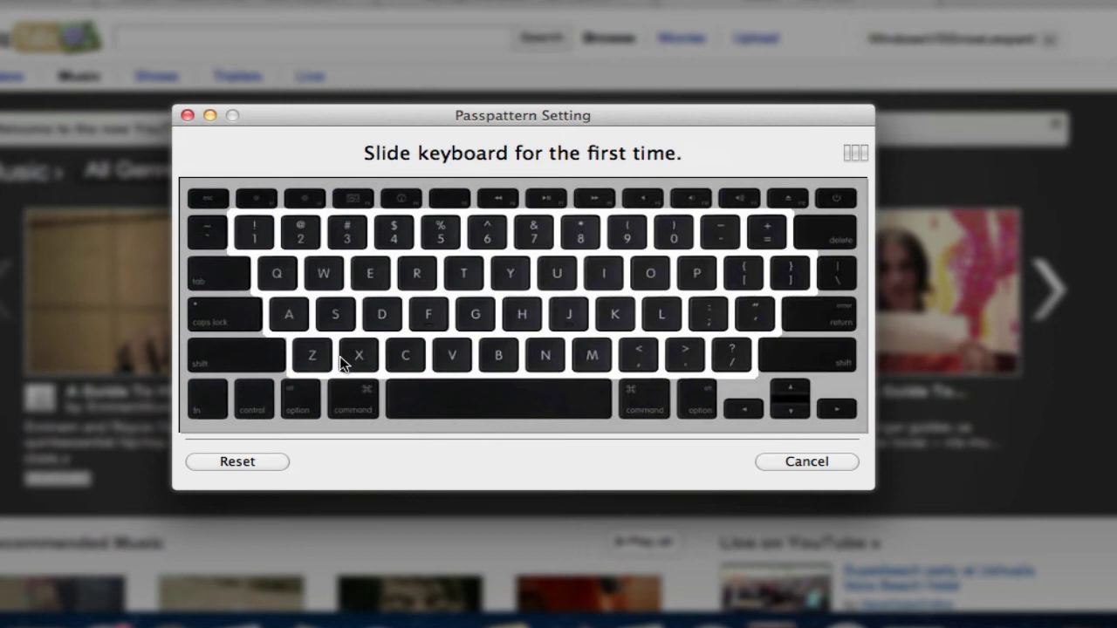
text(zxcvbnm)
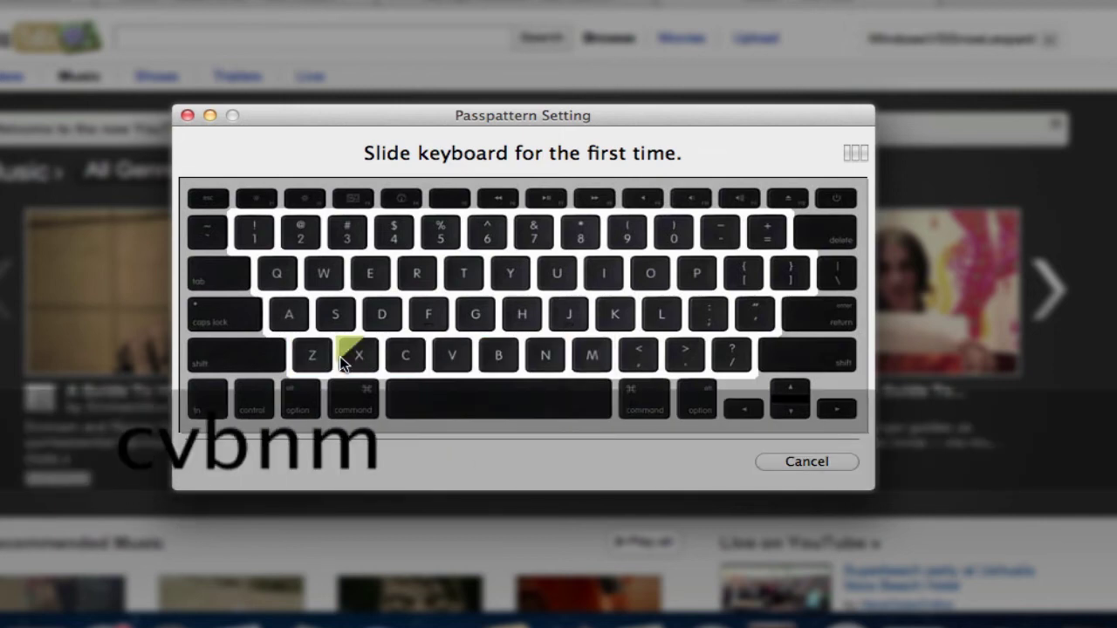
text(cvbnm)
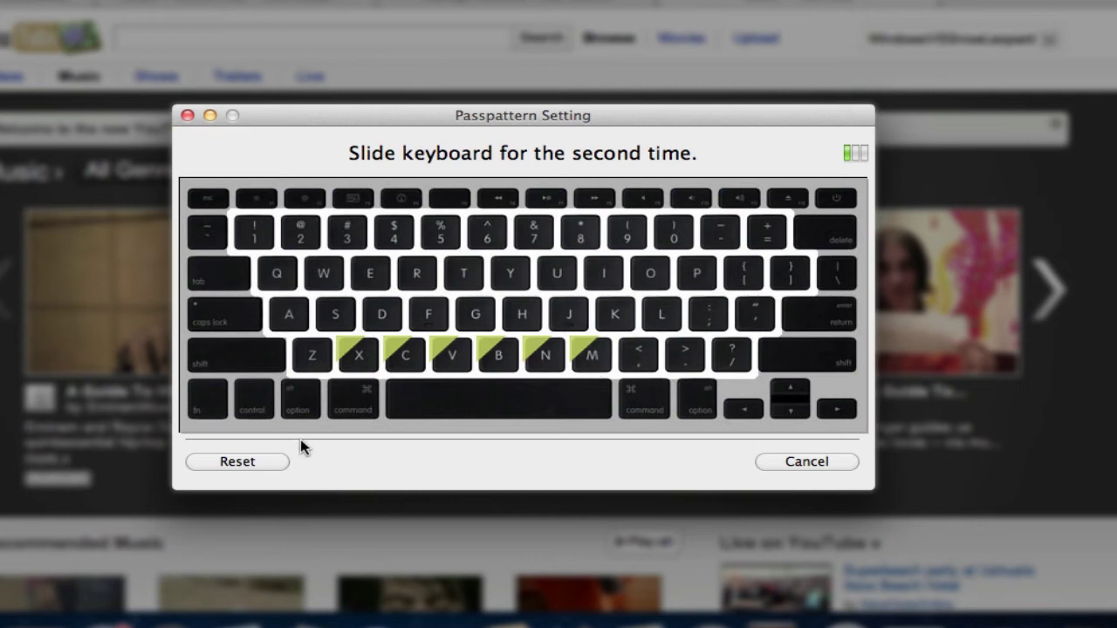
click(252, 466)
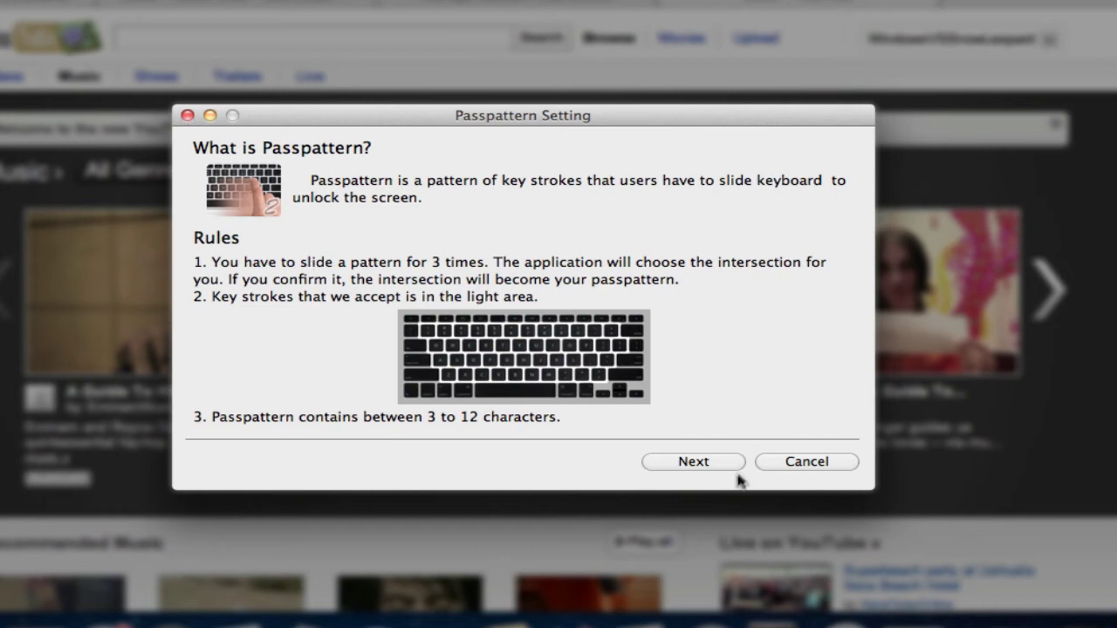
click(811, 462)
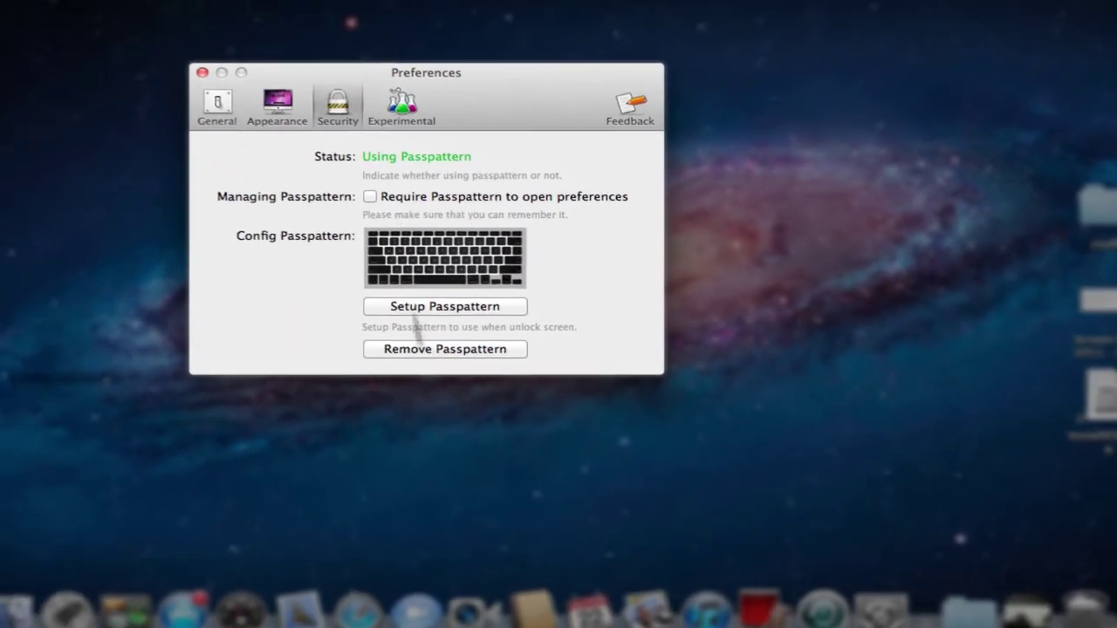
- On the Experimental tab, leave the trackpad-unlock finger count set to AnyFingers
click(392, 107)
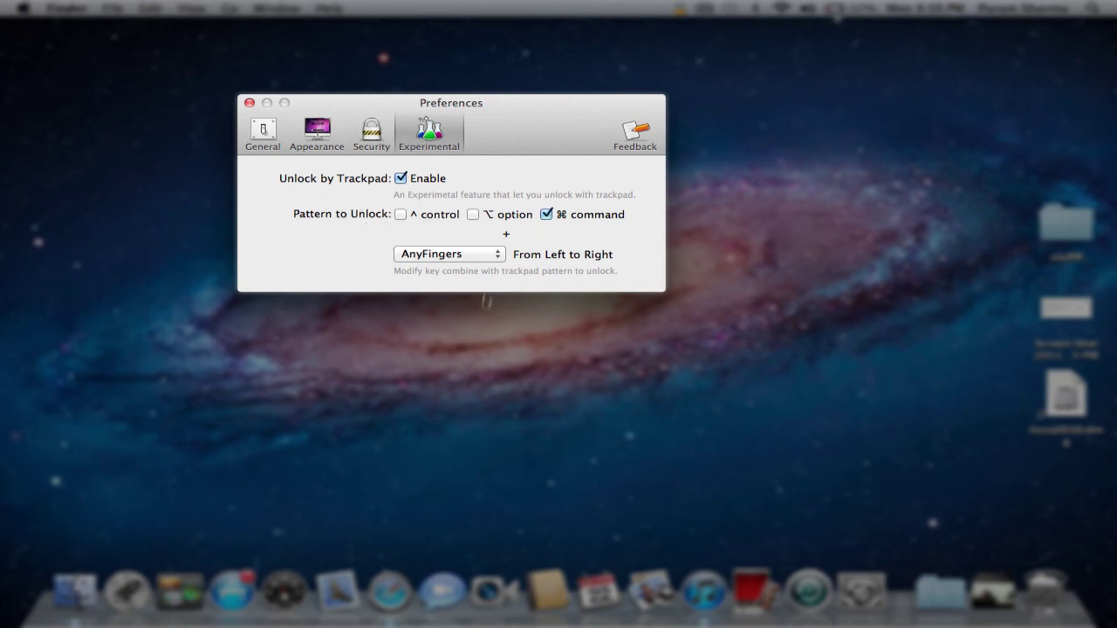
click(469, 248)
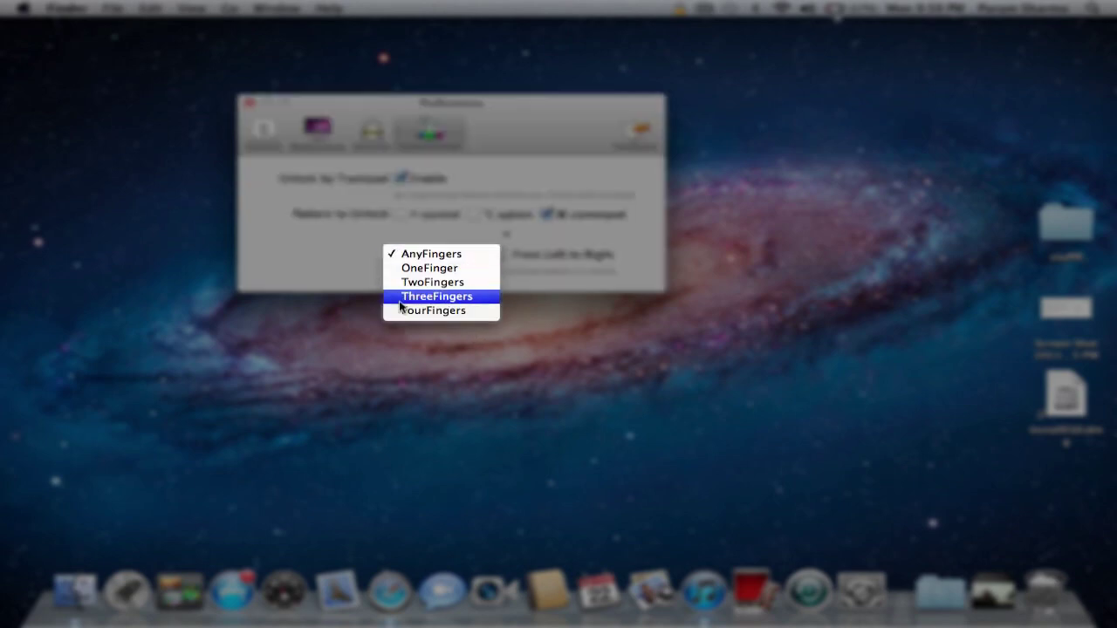
click(442, 256)
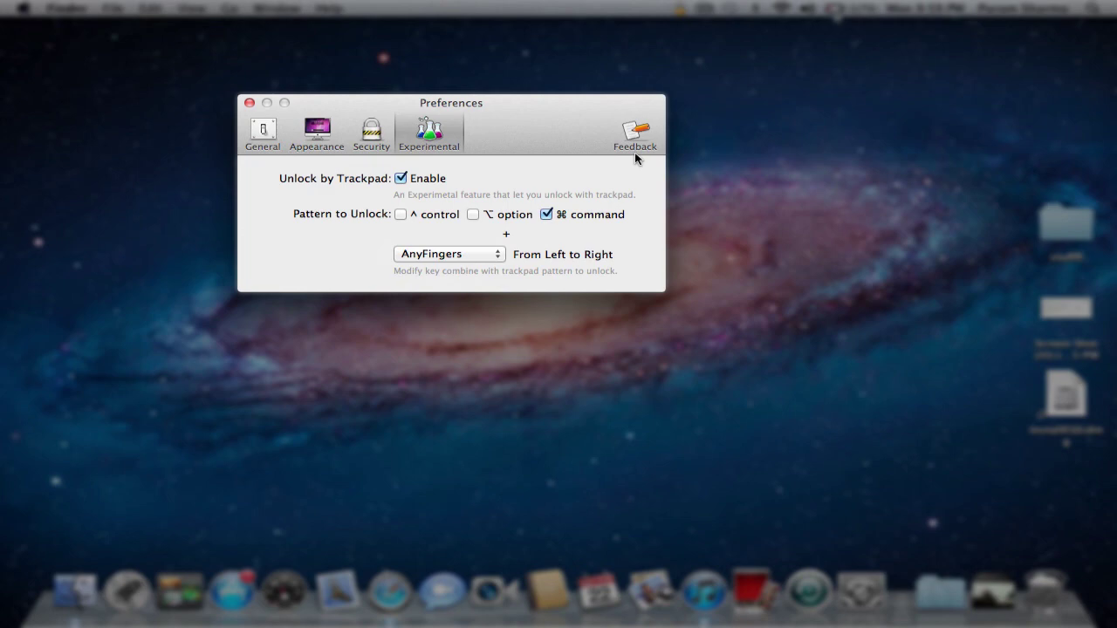
- Switch back to General settings and lock the Mac with Cmd-L
click(261, 128)
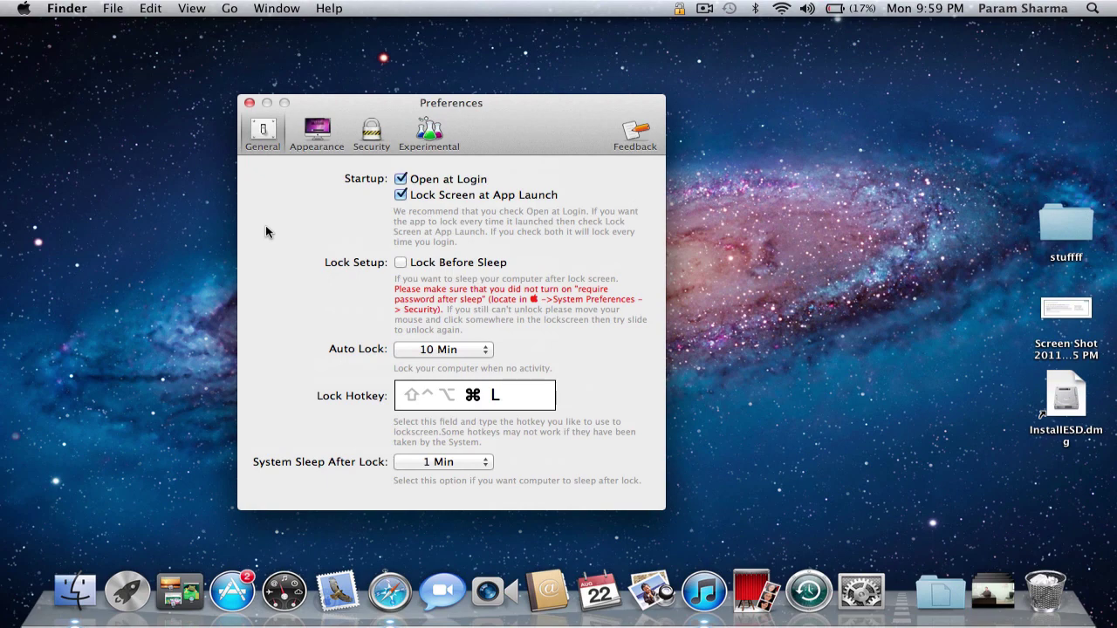
key(super+l)
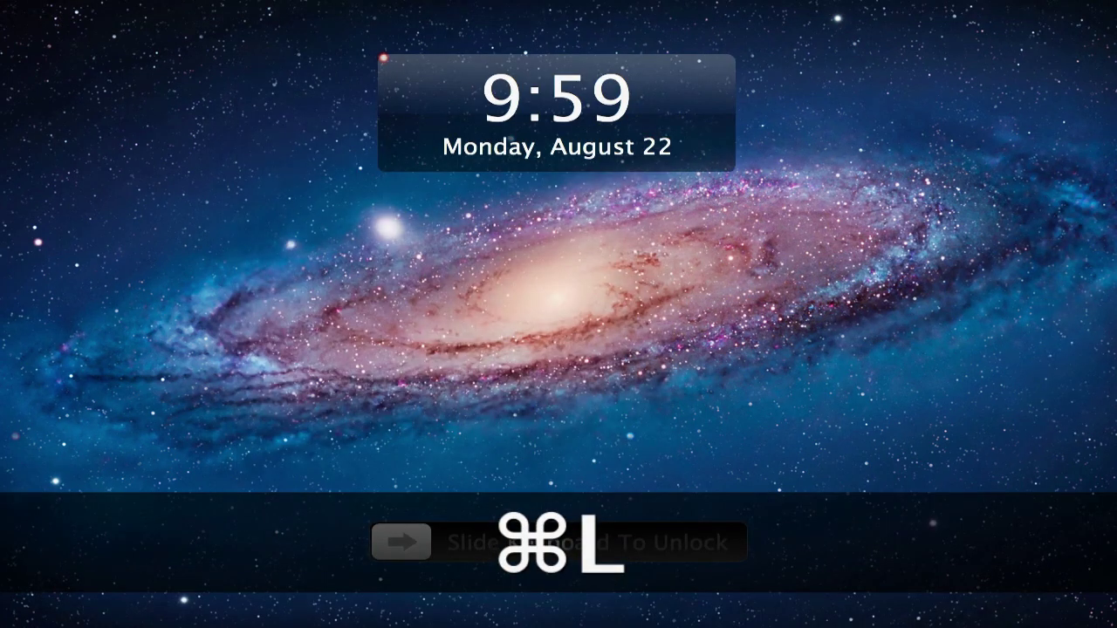